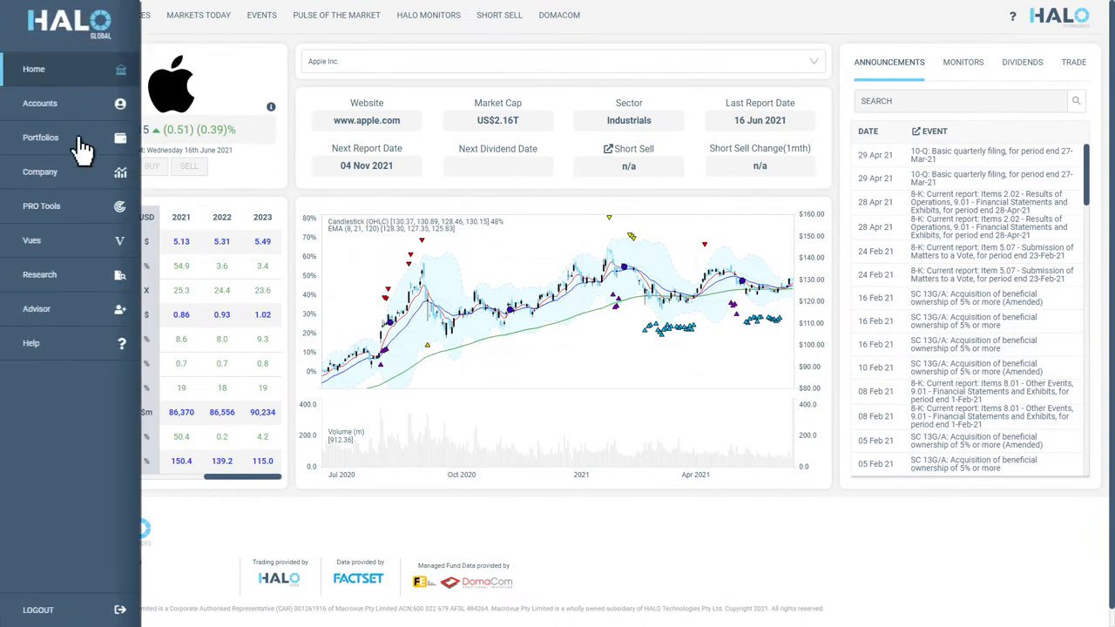
# Step: Show Apple Inc.'s company Summary page with its price chart, stock list and announcements
pyautogui.click(104, 183)
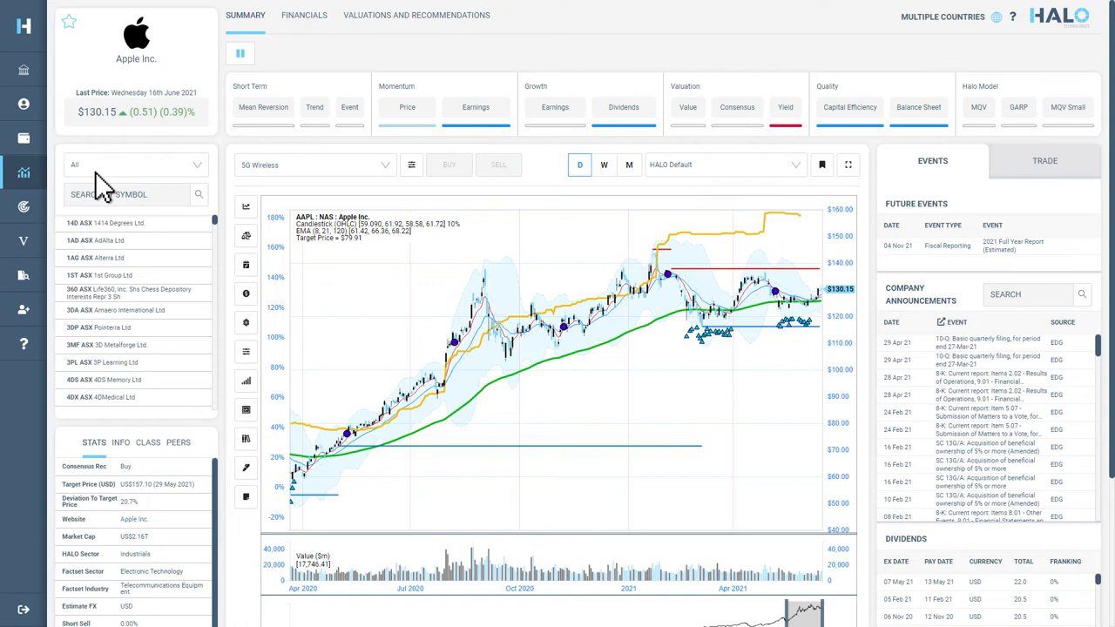
pyautogui.click(273, 23)
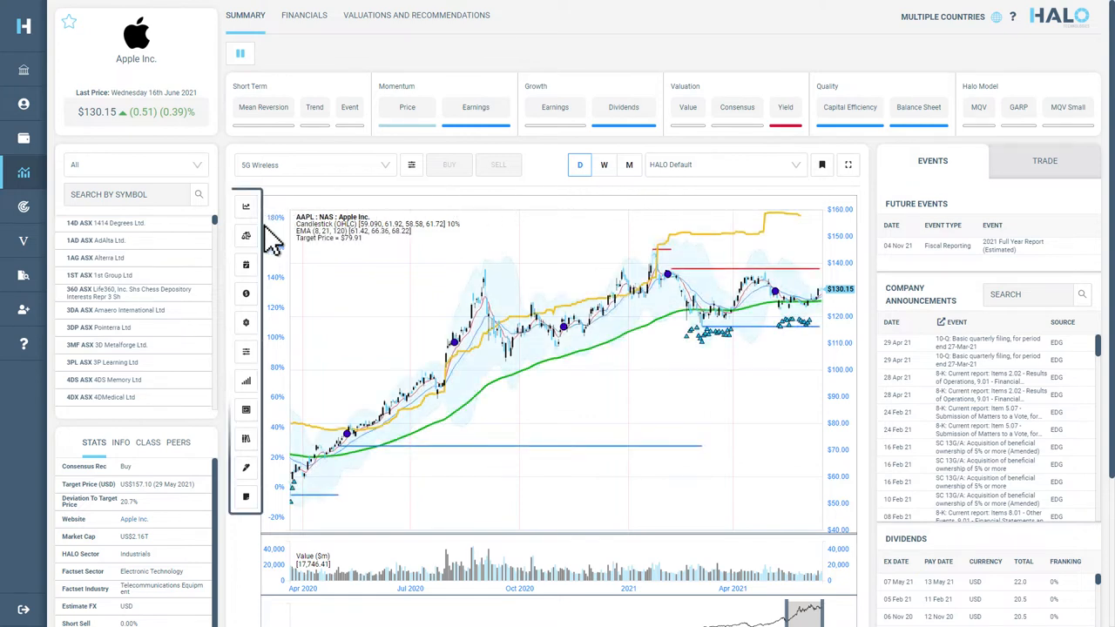
# Step: Turn on all chart monitors: Big Candle, Overbought/Oversold, Resistance/Support, Earnings up/downgrades, Volume Spike, Engulfing and Hammer patterns
pyautogui.click(247, 410)
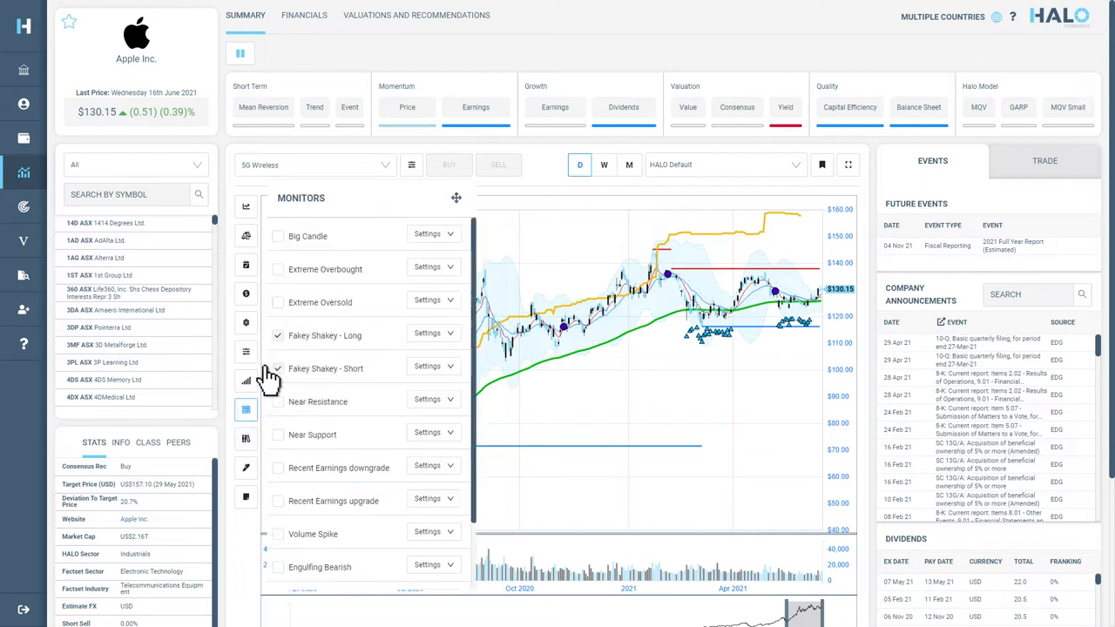
pyautogui.click(277, 236)
pyautogui.click(277, 269)
pyautogui.click(277, 302)
pyautogui.click(277, 401)
pyautogui.click(286, 433)
pyautogui.click(287, 467)
pyautogui.moveTo(473, 497); pyautogui.dragTo(478, 562)
pyautogui.click(288, 457)
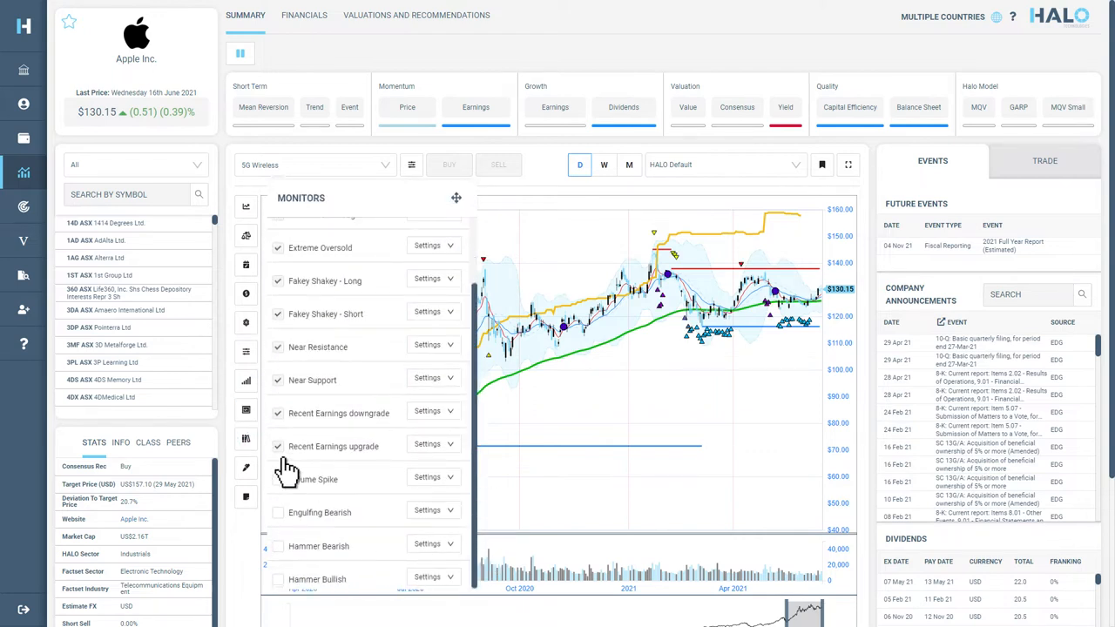
pyautogui.click(286, 480)
pyautogui.click(286, 513)
pyautogui.click(285, 546)
pyautogui.click(286, 579)
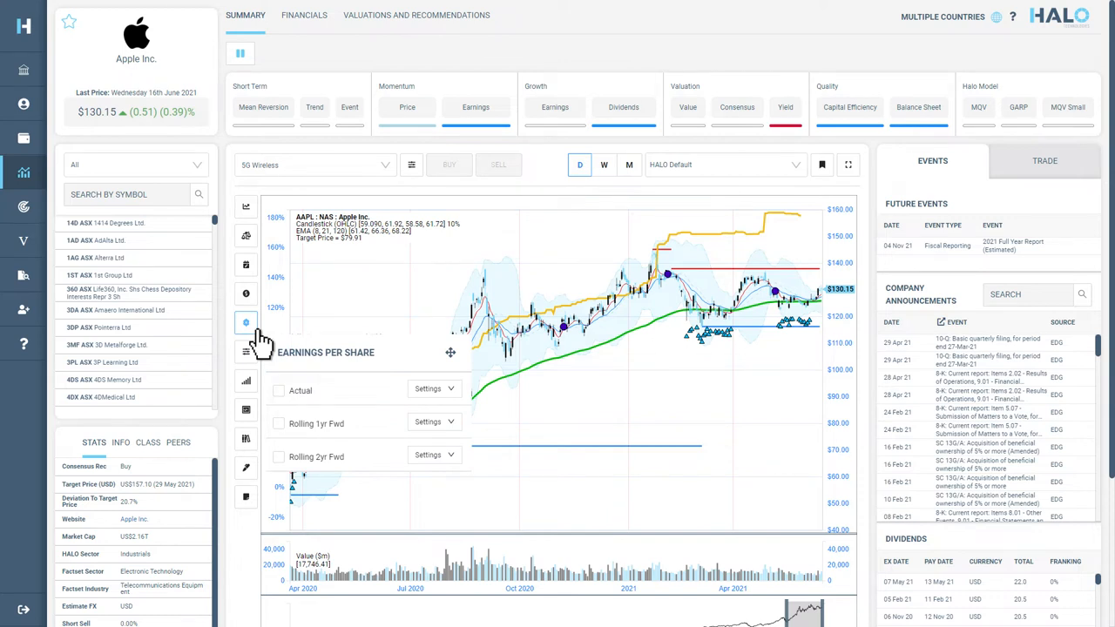
# Step: Add the Rolling 1yr Fwd EPS line to Apple's price chart
pyautogui.click(279, 424)
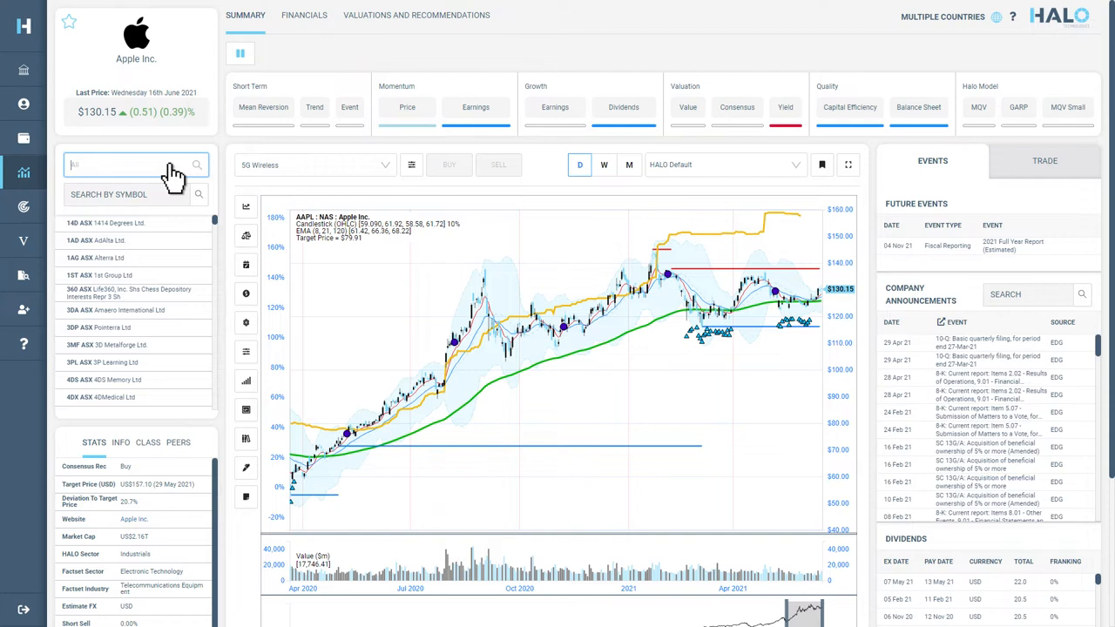
pyautogui.click(174, 175)
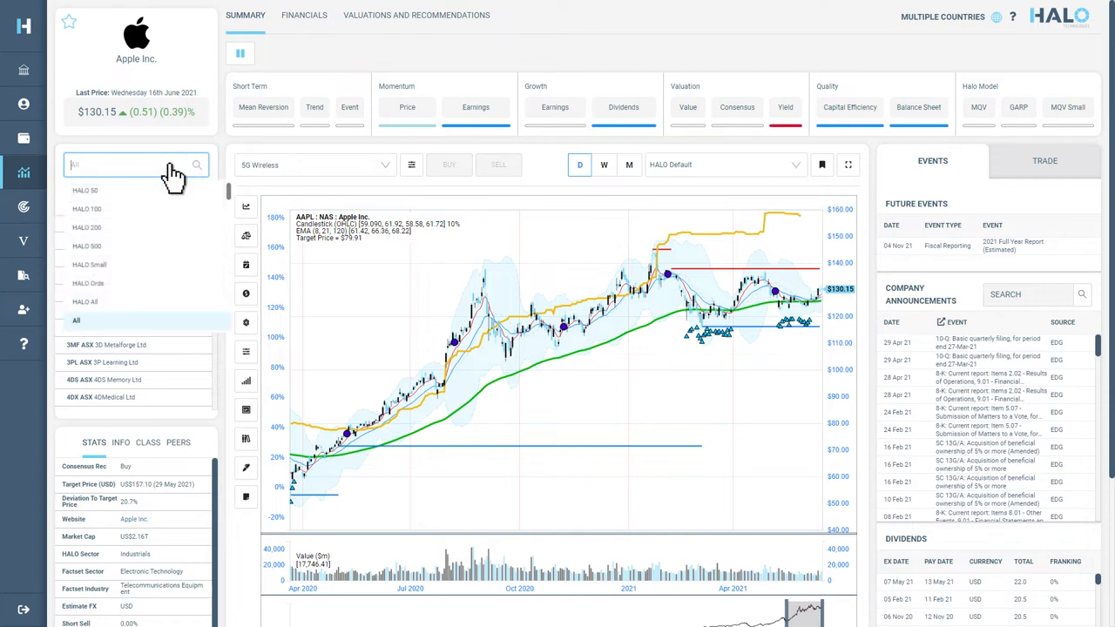
pyautogui.press('Down')
pyautogui.press('Down')
pyautogui.press('Return')
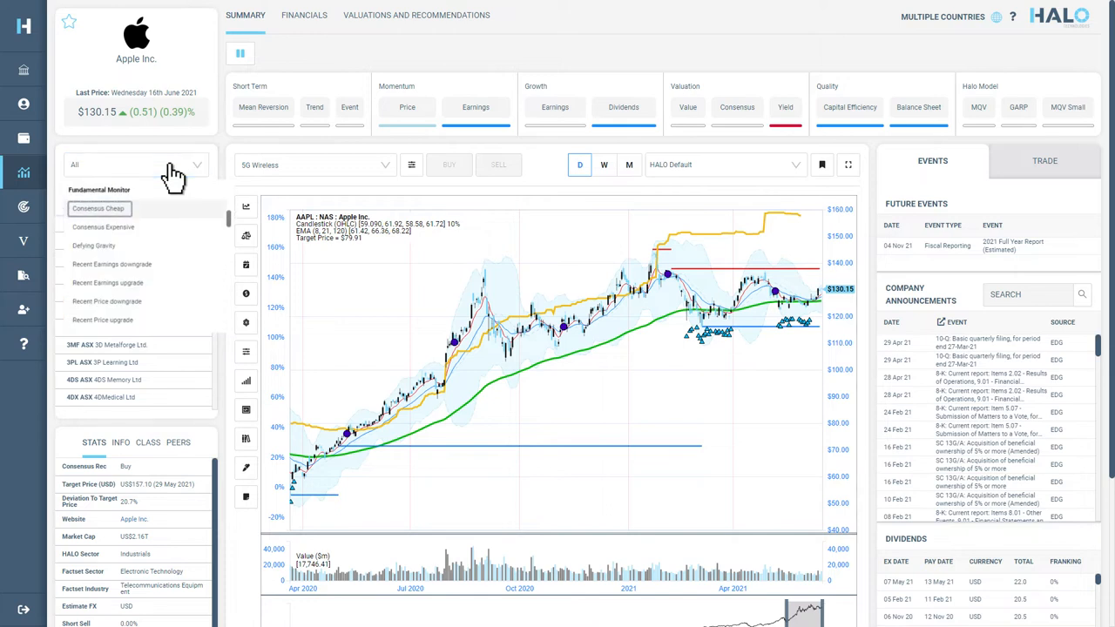
pyautogui.press('pagedown')
pyautogui.press('pagedown')
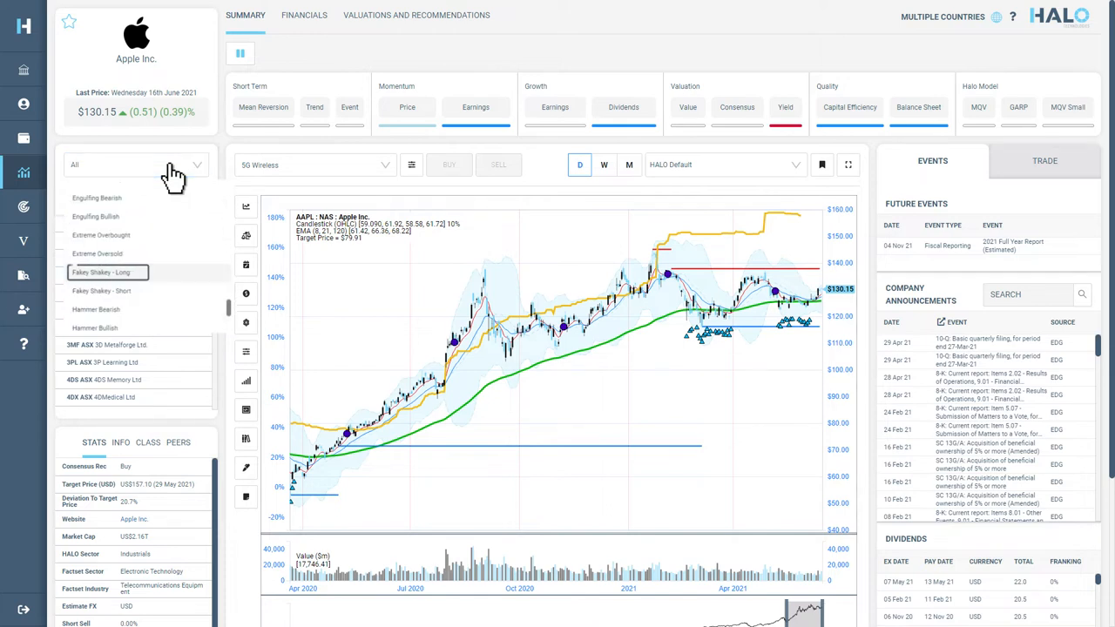
pyautogui.press('Escape')
pyautogui.click(171, 164)
pyautogui.click(172, 164)
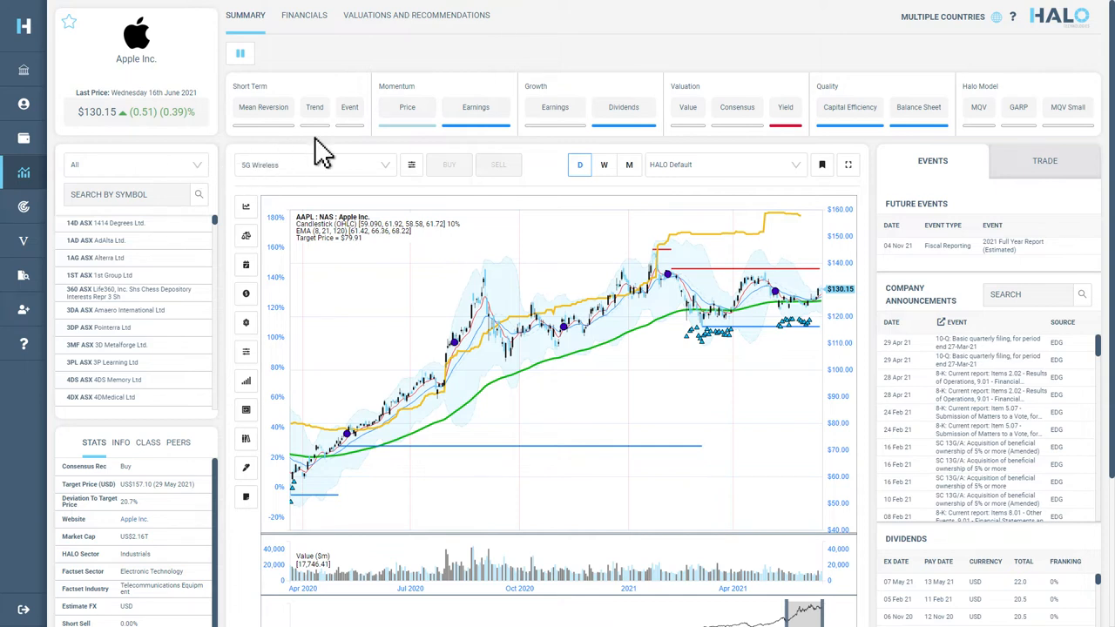
# Step: Include Japan and Canada in the selected countries, then move to the symbol search
pyautogui.click(995, 17)
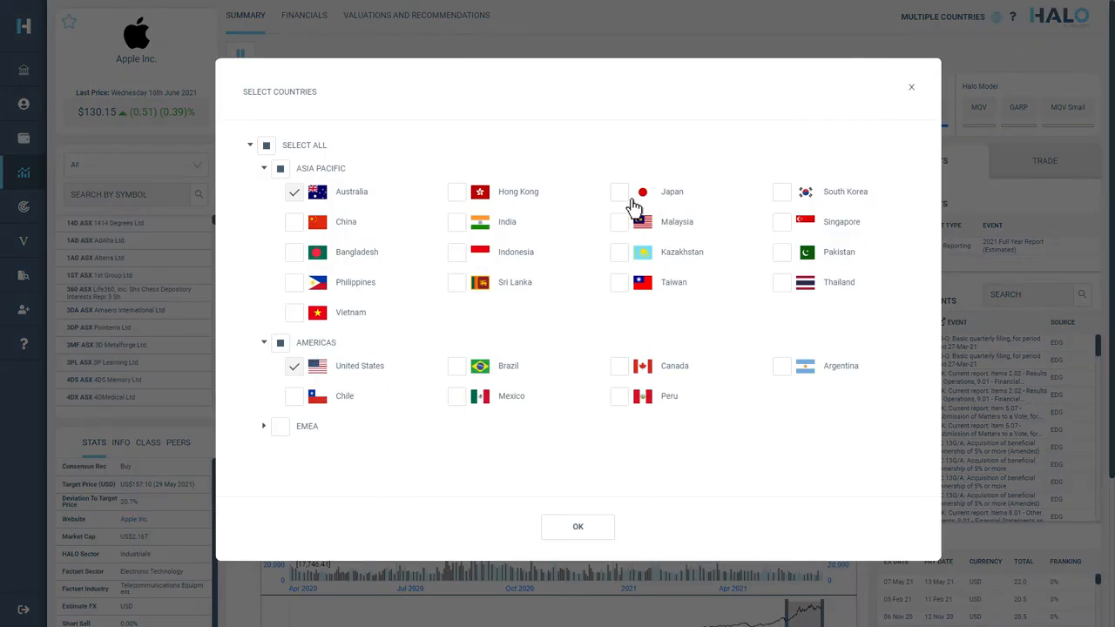
pyautogui.click(622, 195)
pyautogui.click(621, 370)
pyautogui.click(615, 528)
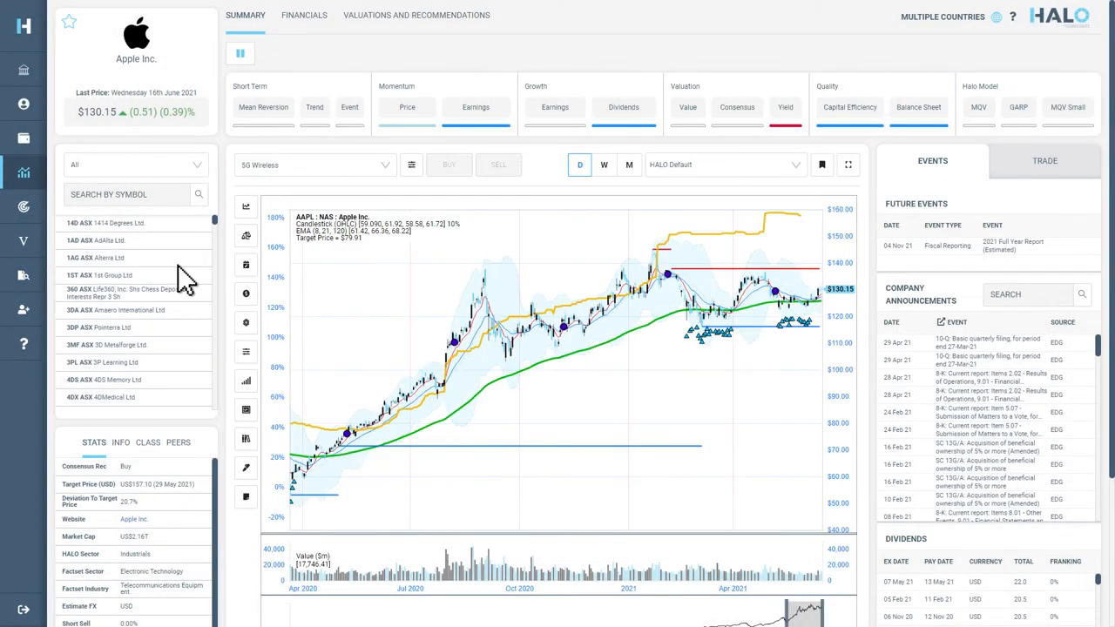
pyautogui.click(79, 197)
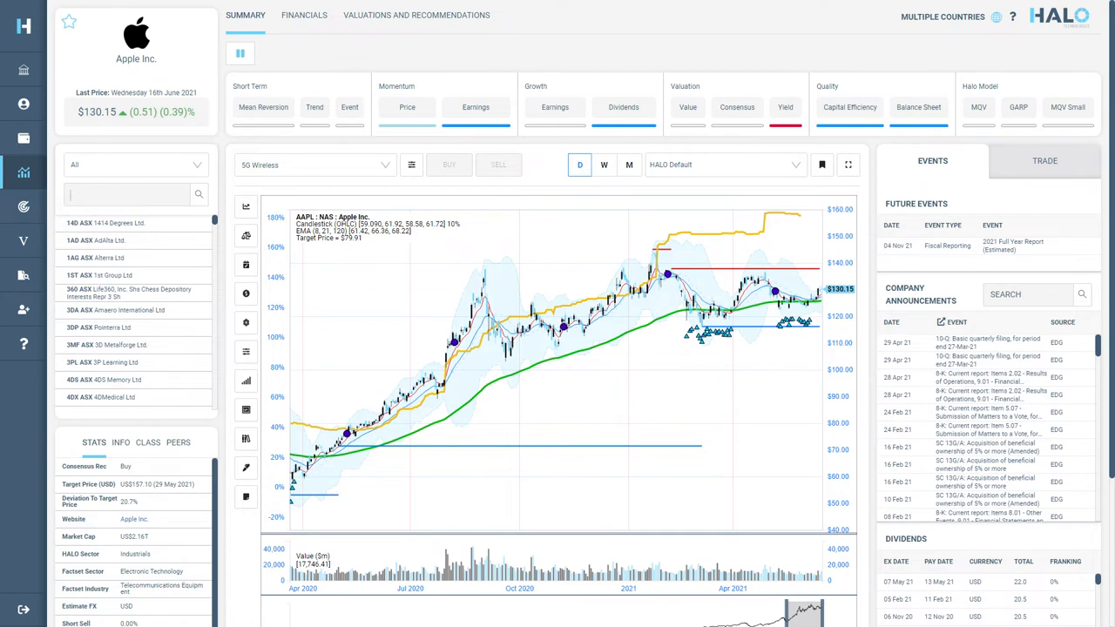
pyautogui.write('Apple')
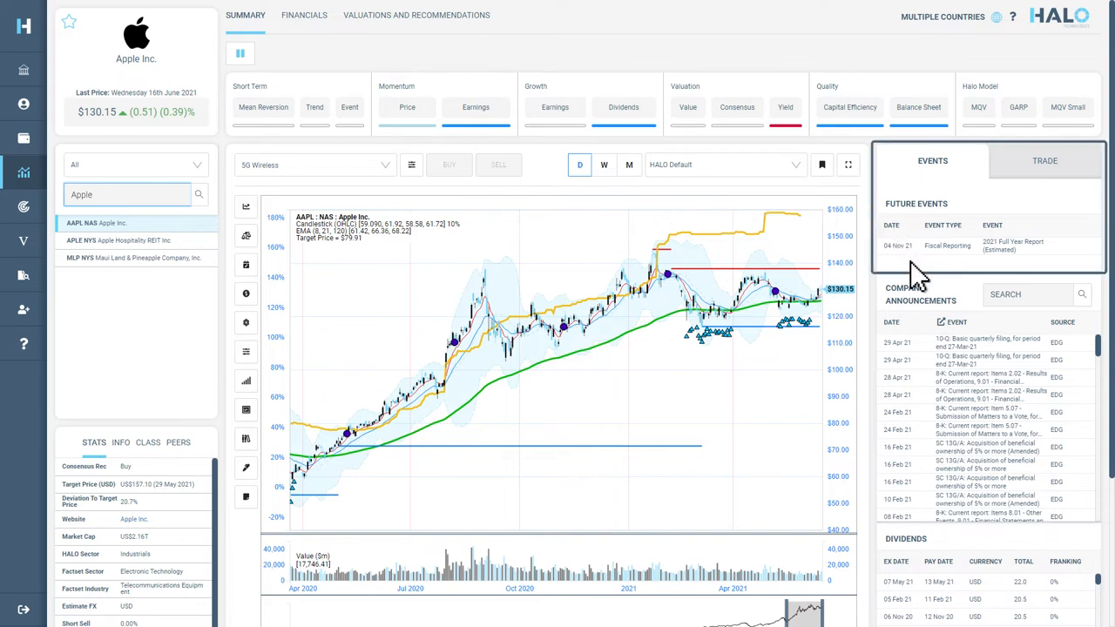
# Step: Preview Apple's latest 10-Q filing, then switch to Apple's grid of financial charts
pyautogui.click(965, 347)
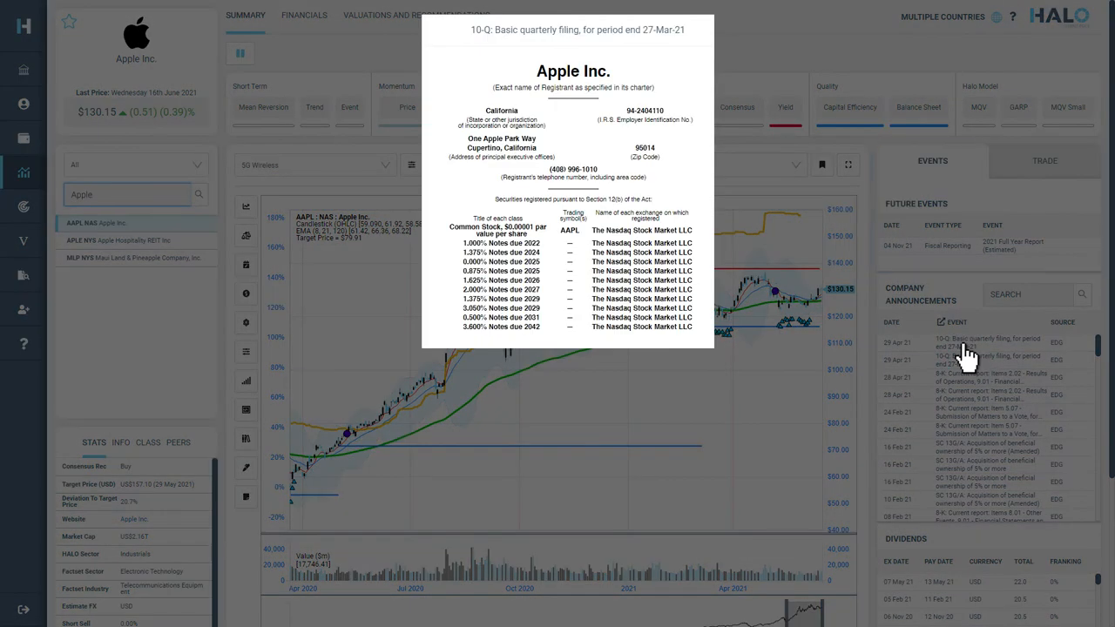
pyautogui.click(966, 353)
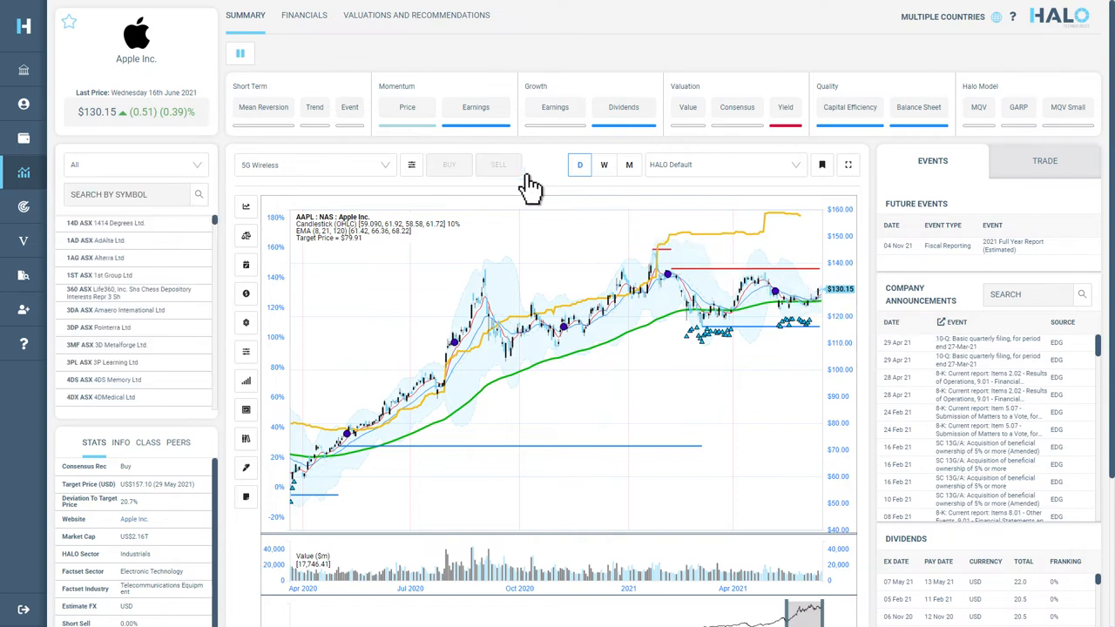
pyautogui.click(326, 31)
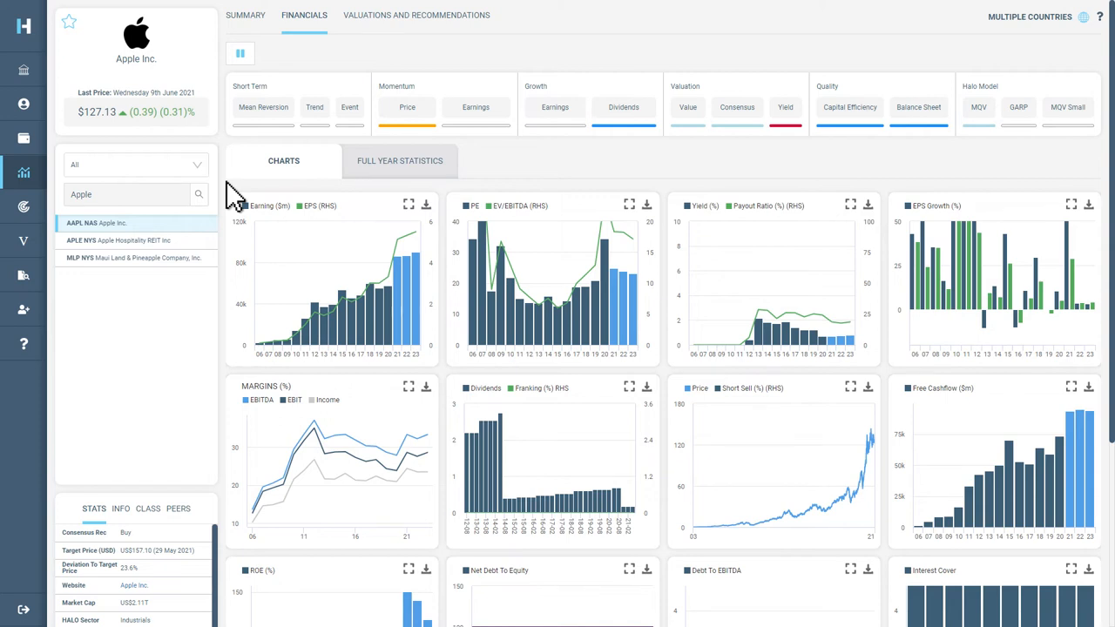
# Step: Browse the enlarged Earnings and EPS charts, then show Apple's full-year statistics table
pyautogui.click(408, 208)
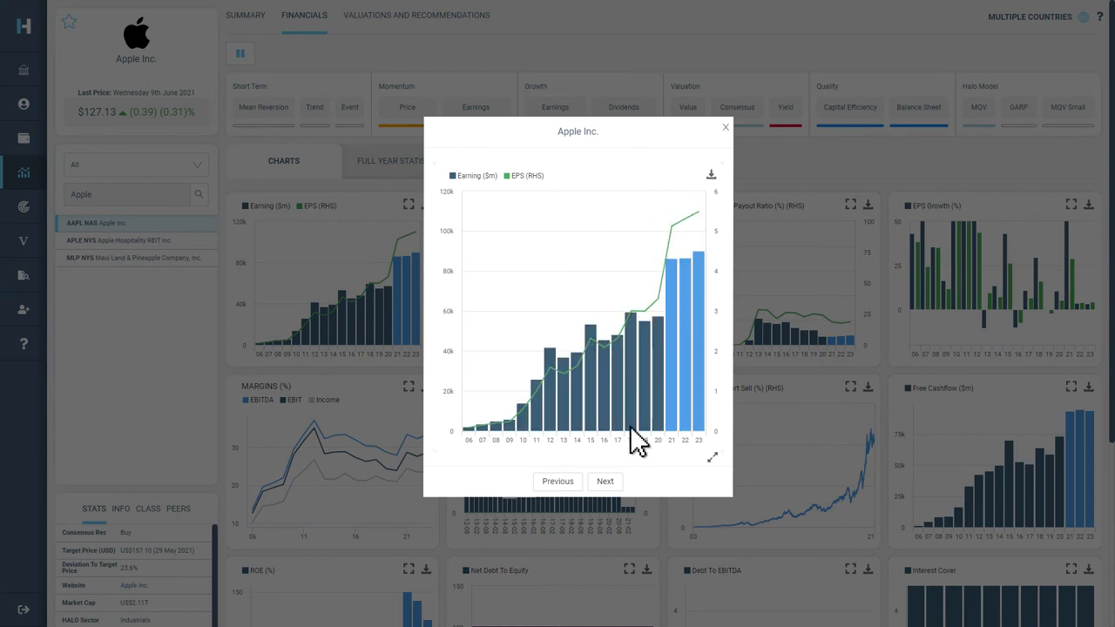
pyautogui.click(625, 482)
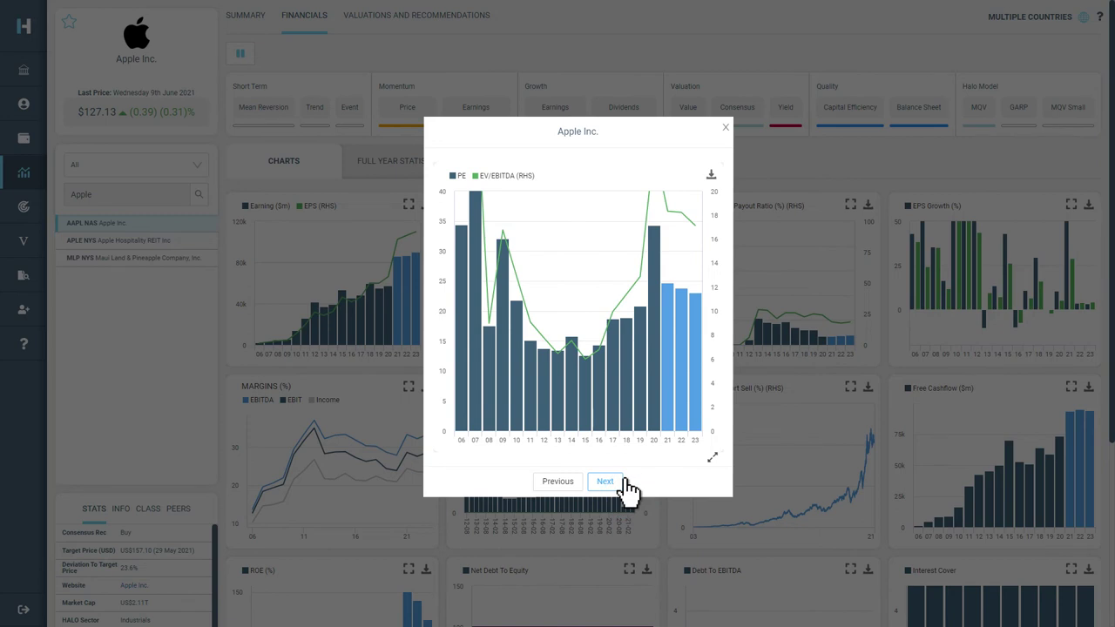
pyautogui.click(724, 127)
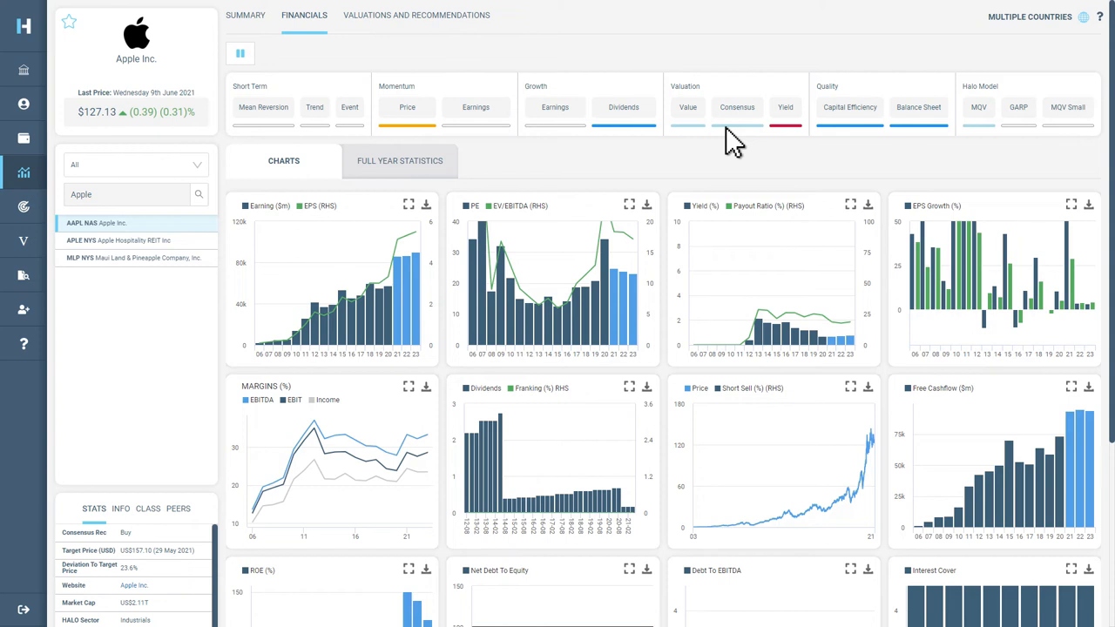
pyautogui.click(442, 179)
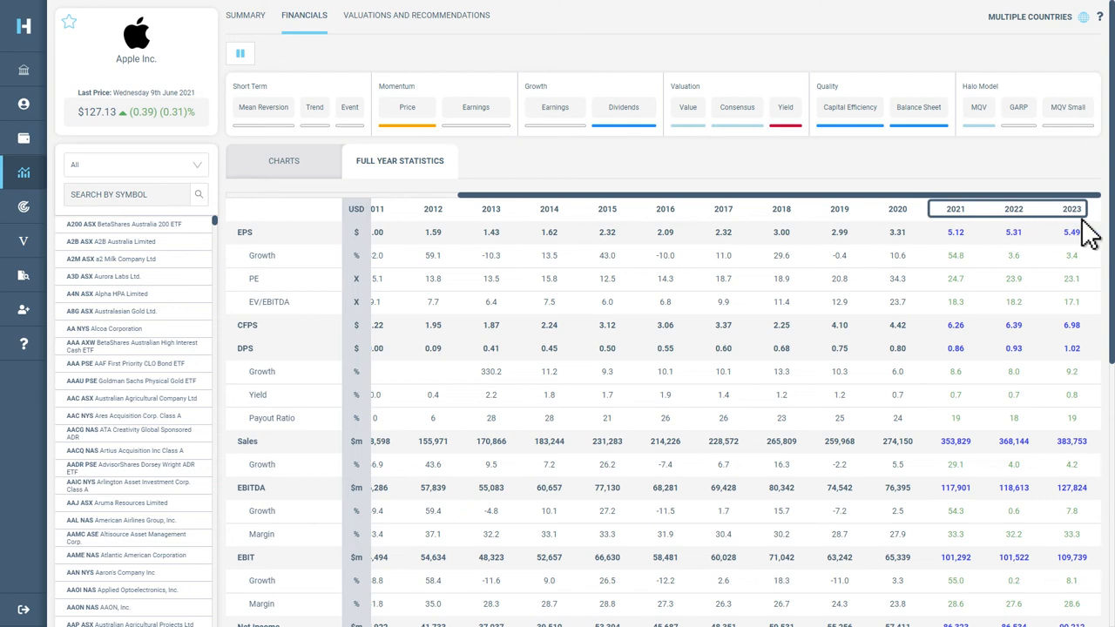
# Step: Show Apple's forward PE, yield, P/B, broker recommendation and EPS revision charts
pyautogui.click(488, 19)
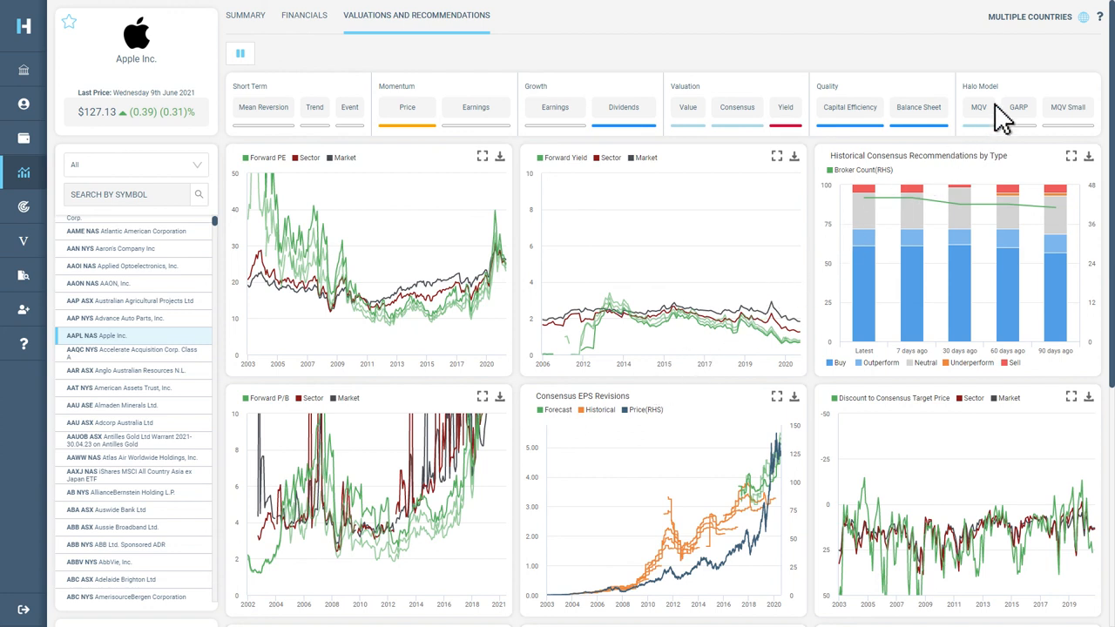
# Step: Bring up the help keyword search box from the top-right ? icon
pyautogui.click(1102, 19)
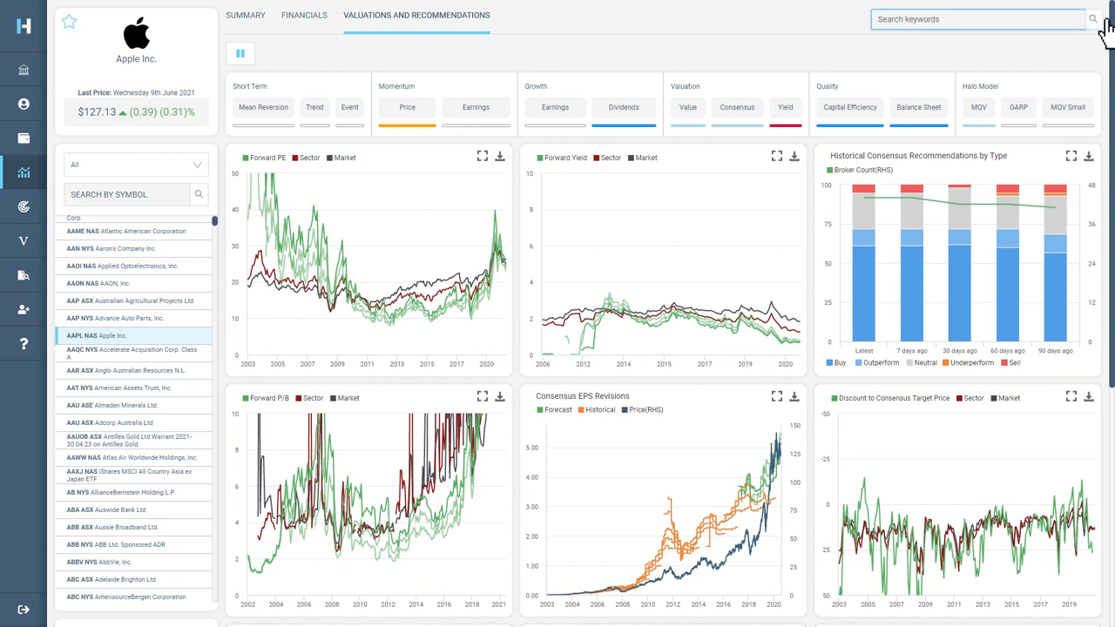